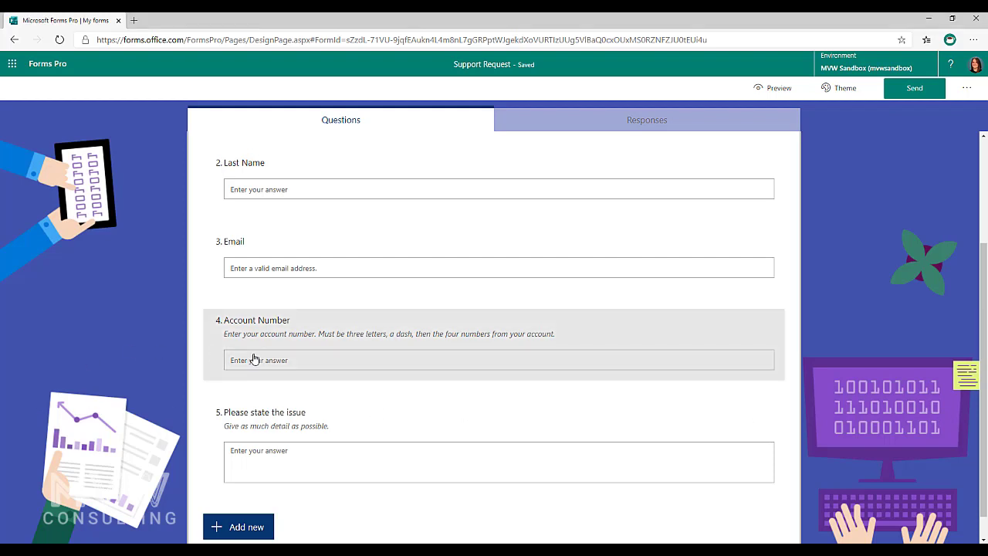
- Open the Account Number question and review its three-letters-dash-four-numbers subtitle
click(320, 342)
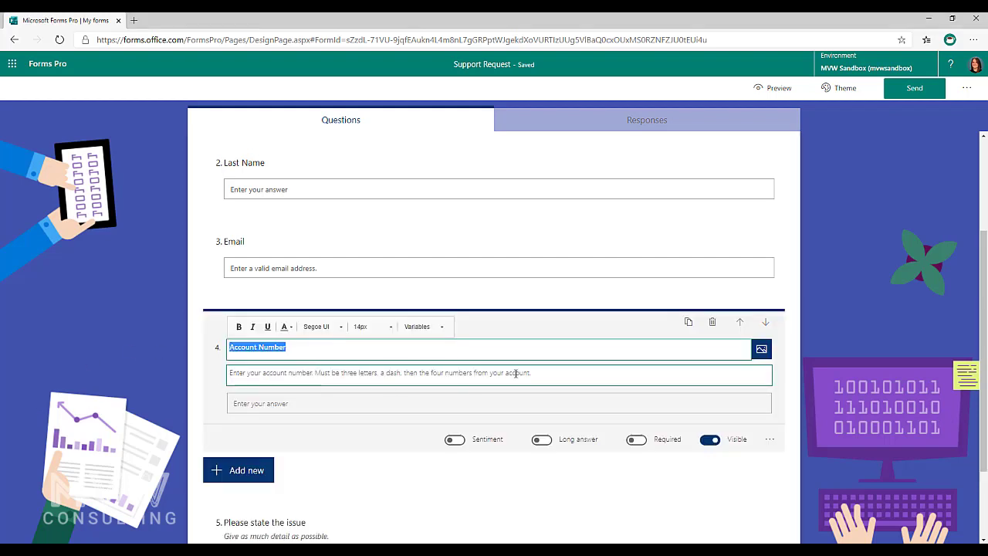
click(769, 438)
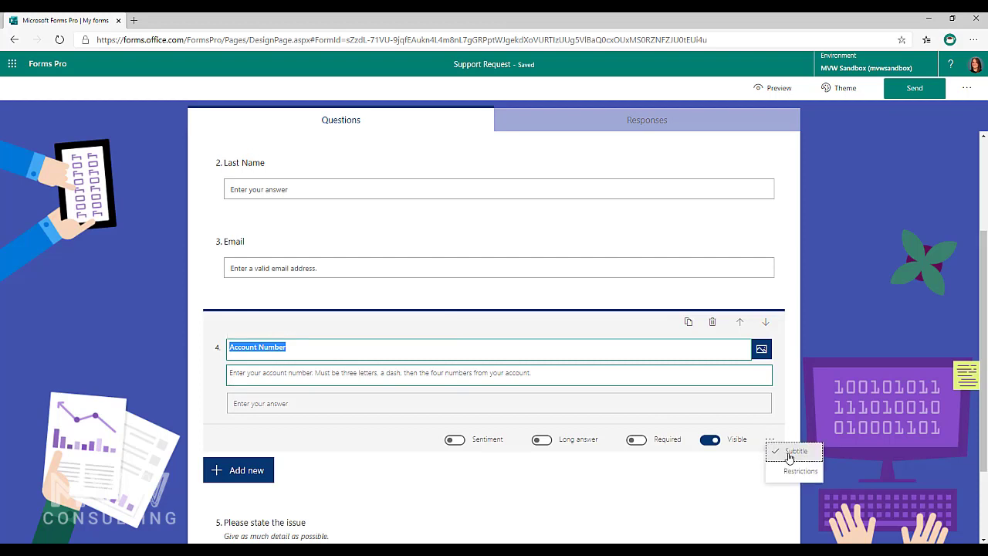
click(320, 374)
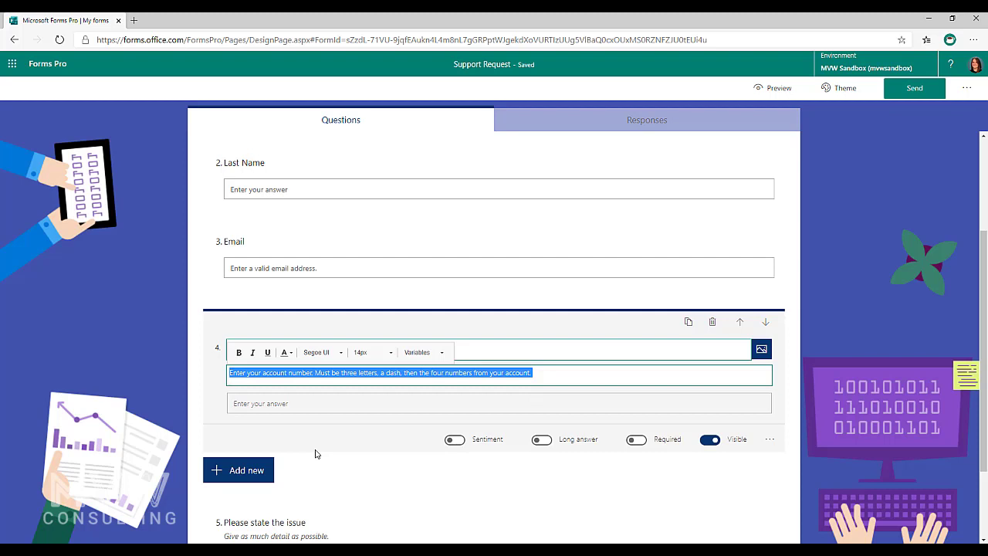
- Add an answer restriction to the Account Number question, keeping the Custom type
click(769, 440)
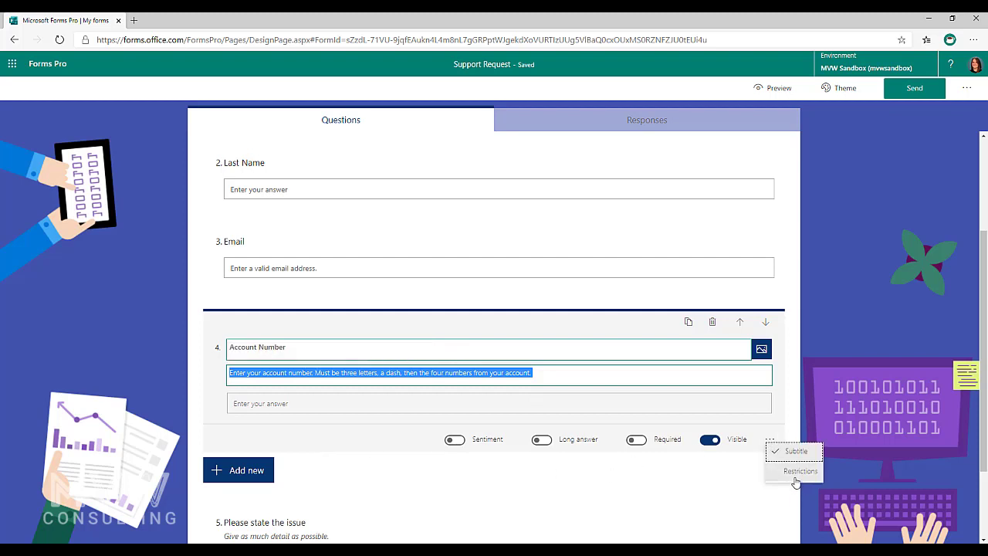
click(791, 471)
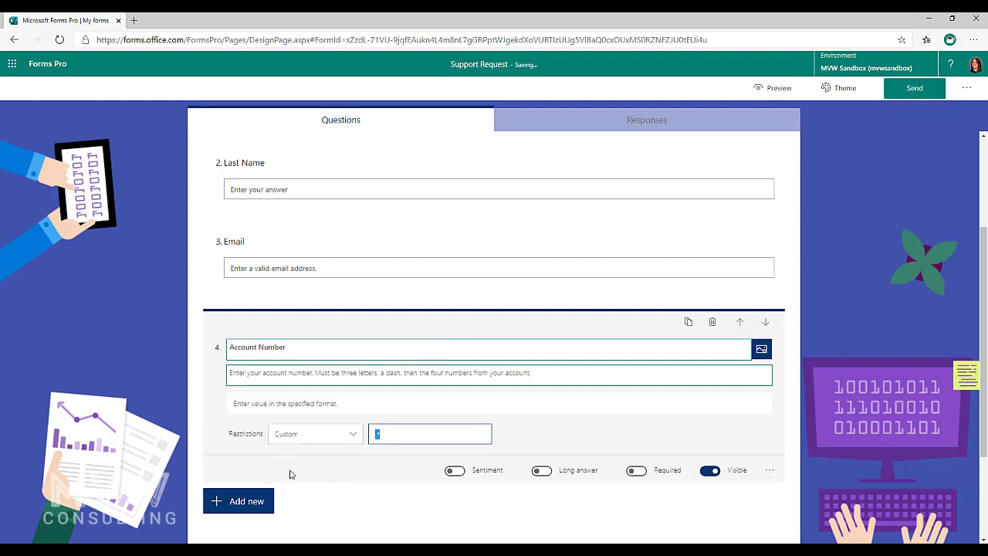
click(355, 434)
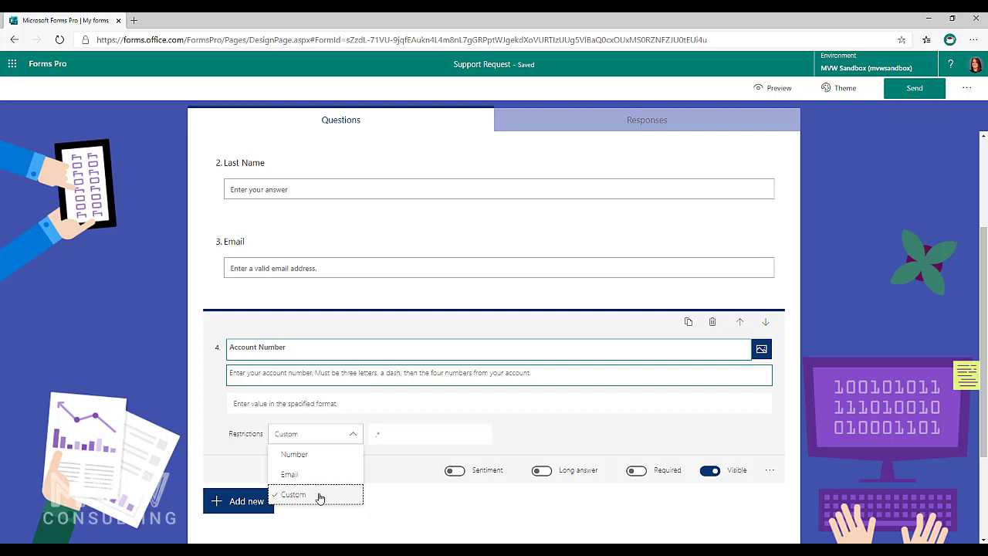
click(412, 434)
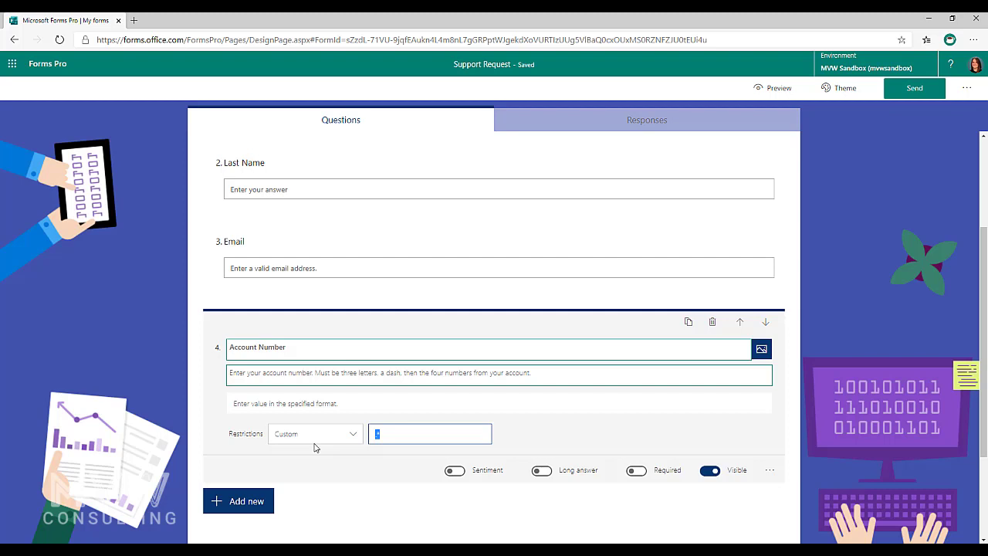
- Paste [A-Z]{3}-\d{4} over the default .* in the Custom pattern box and review it
text([A-Z]{3}-\d{4})
drag(374, 434, 393, 434)
click(393, 433)
double_click(394, 434)
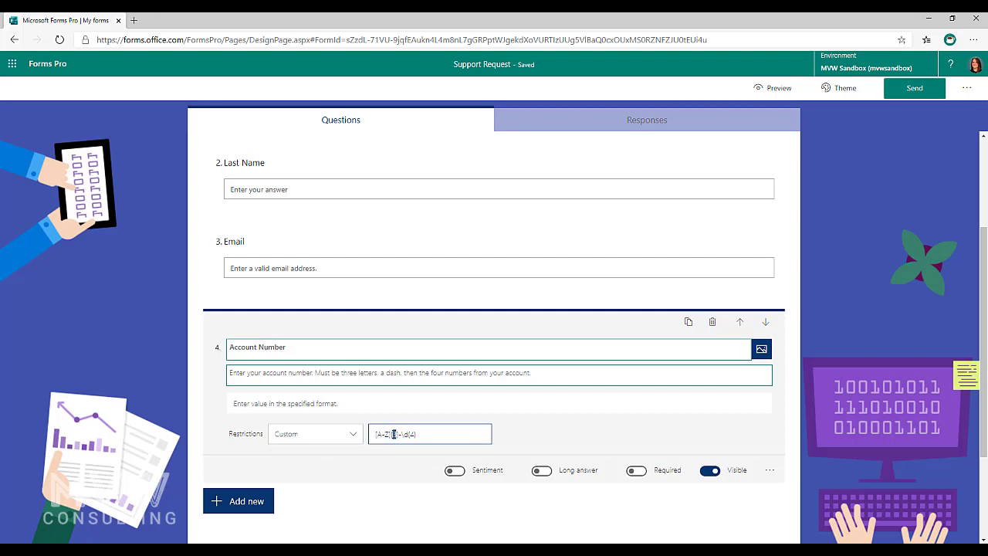
click(400, 435)
click(334, 401)
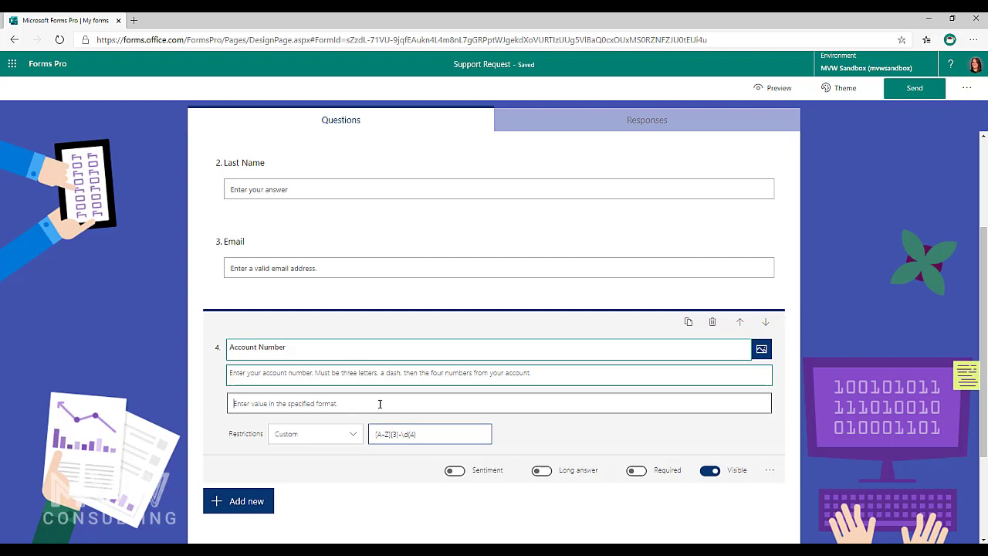
- Preview the Support Request form and focus the Account Number answer box
click(774, 87)
scroll(494, 309, down, 2)
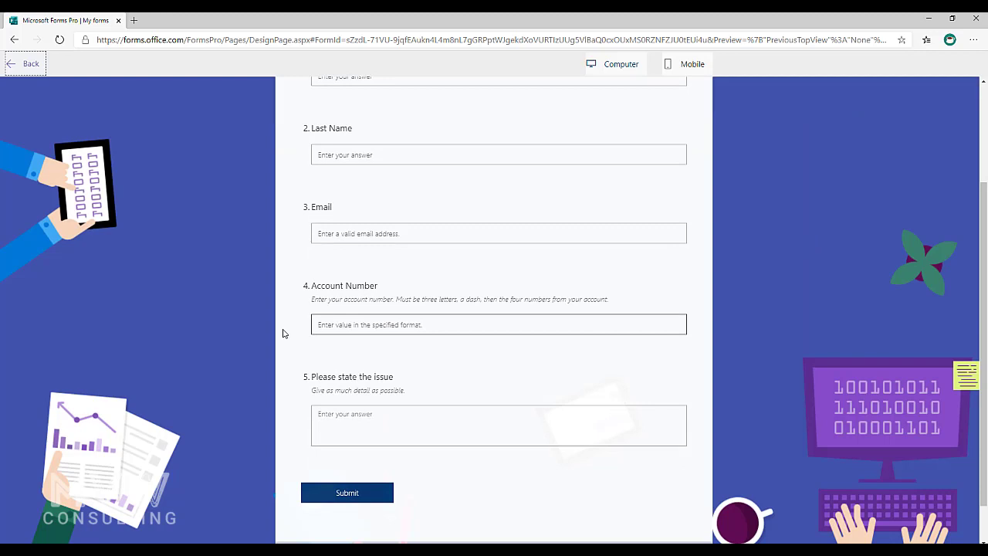
click(393, 325)
- Back in the editor, set the Account Number placeholder hint to 'Example: ABC-1234'
click(14, 64)
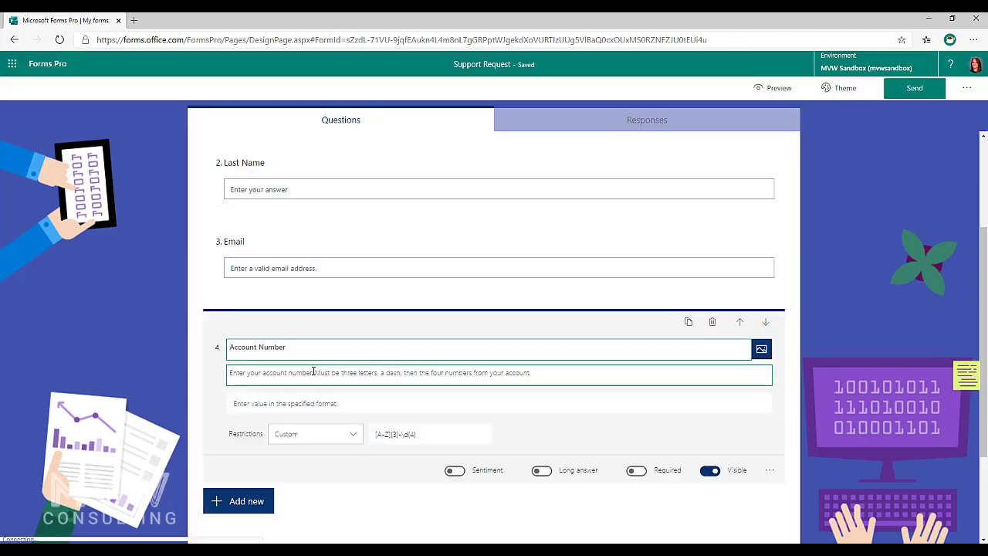
click(281, 403)
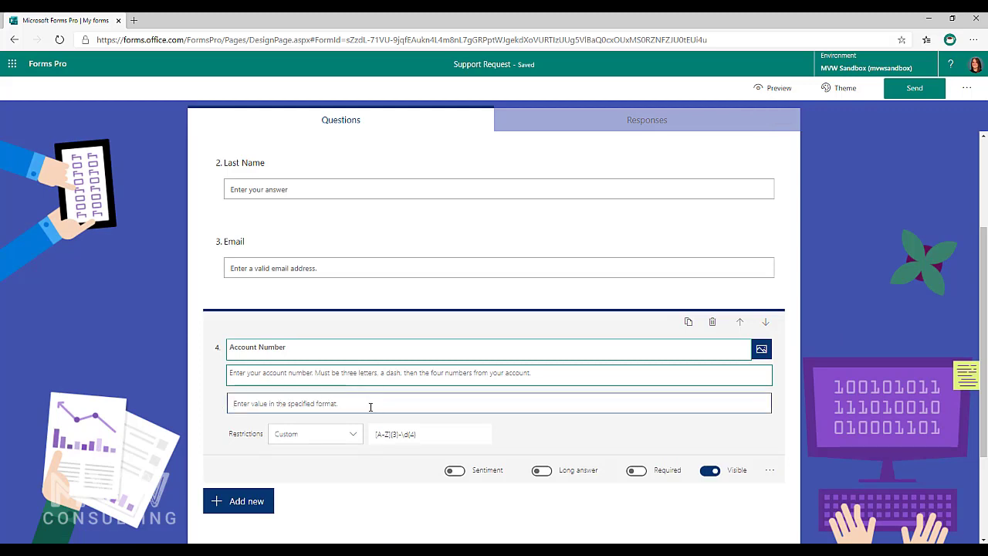
text(Exampl)
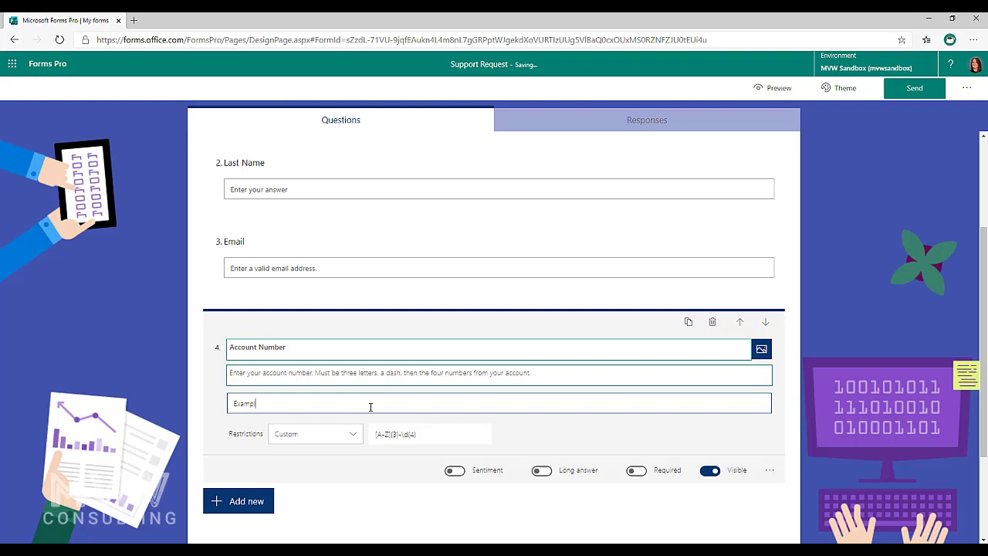
text(e: ABC-1223)
key(BackSpace)
key(BackSpace)
text(34)
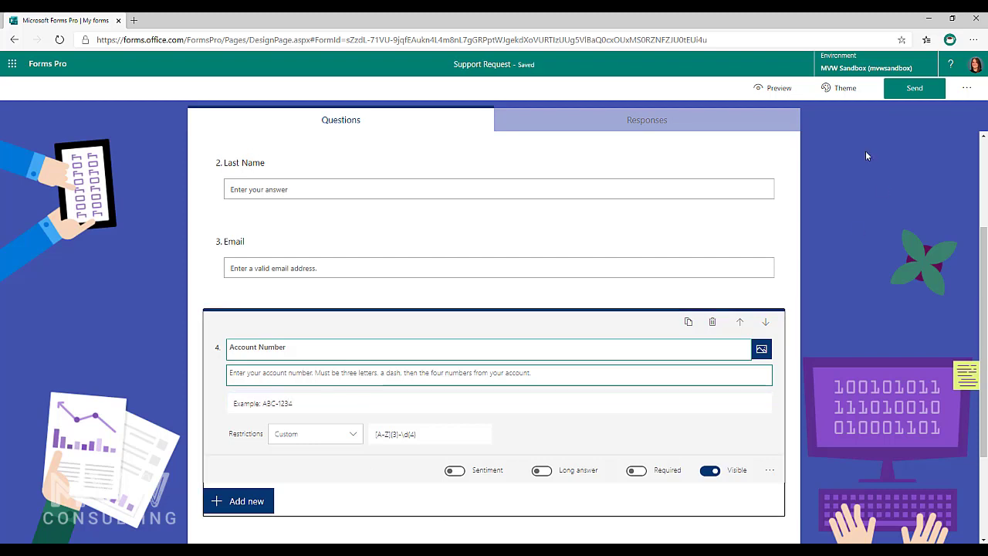
- Preview the form and enter ABC-1234 in the Account Number box
click(769, 86)
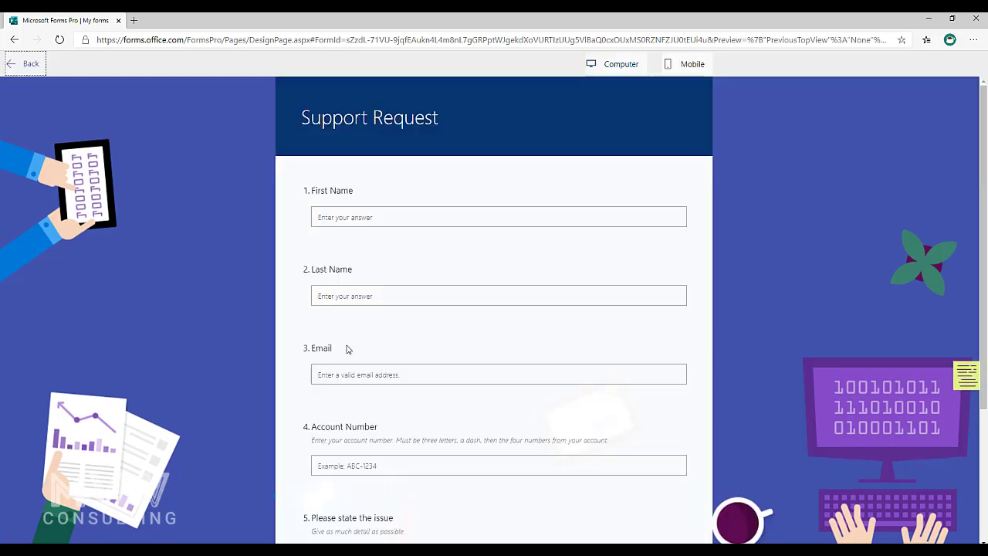
scroll(360, 424, down, 2)
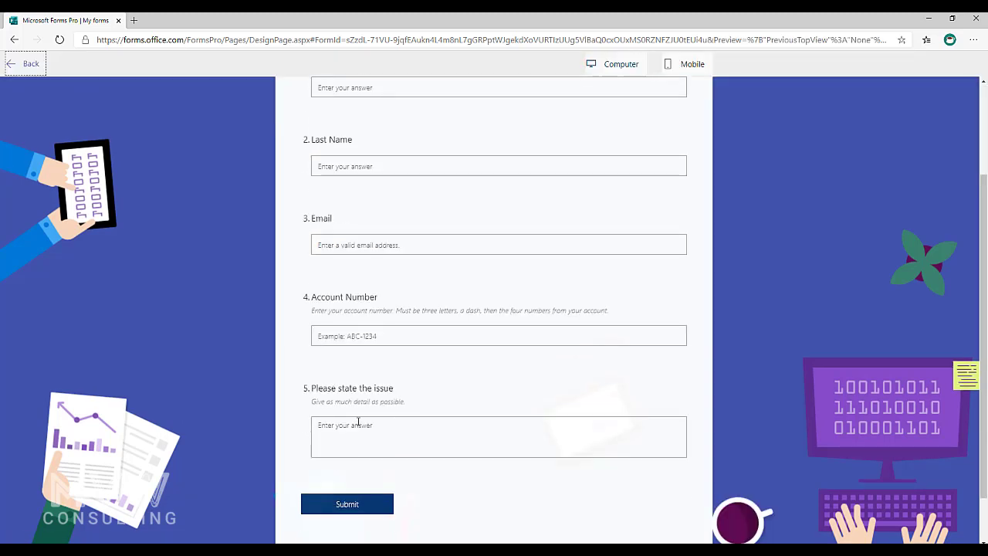
click(400, 325)
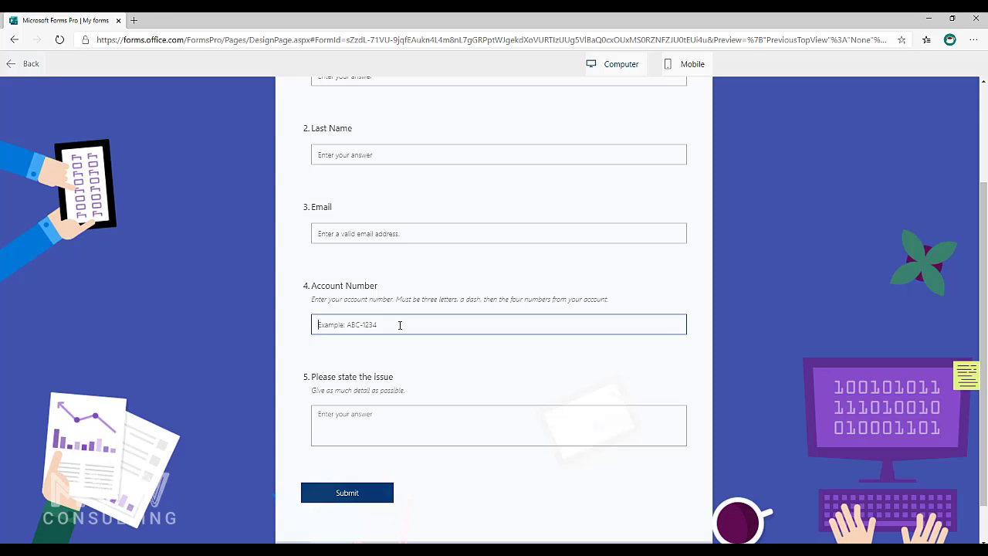
text(ABC)
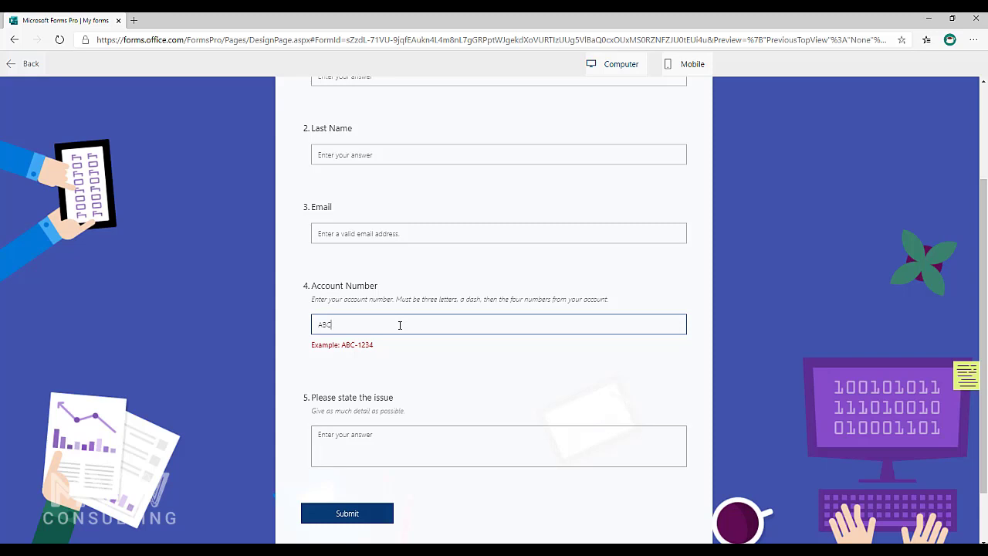
text(-1234)
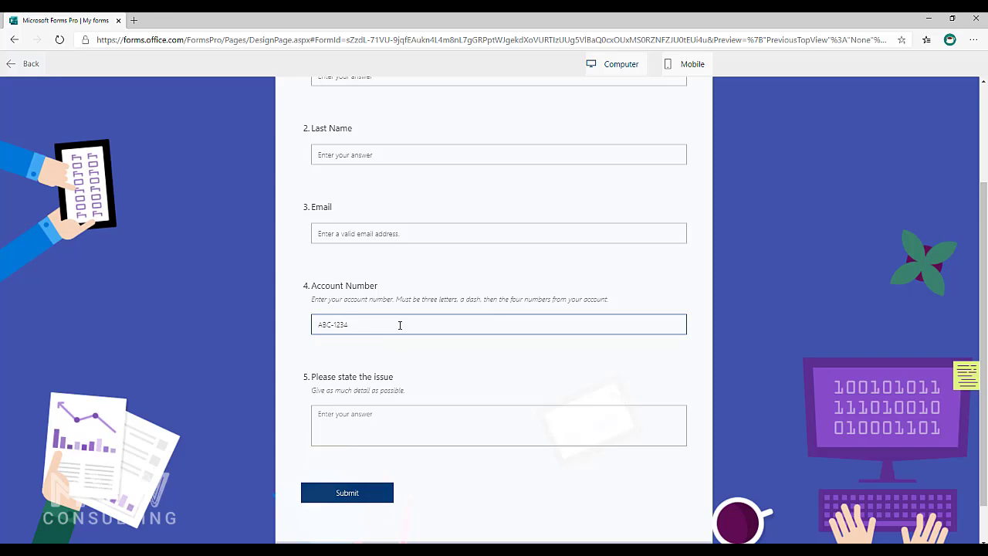
- Vary the account digits to trigger the example hint, finishing with the valid ABC-6454
key(BackSpace)
key(BackSpace)
key(BackSpace)
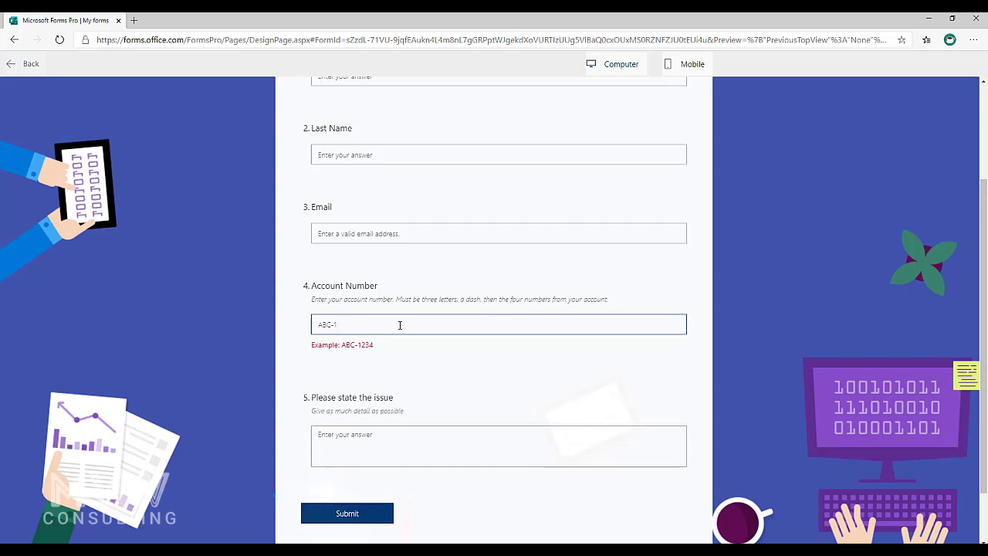
text(456)
key(BackSpace)
key(BackSpace)
key(BackSpace)
key(BackSpace)
text(6456)
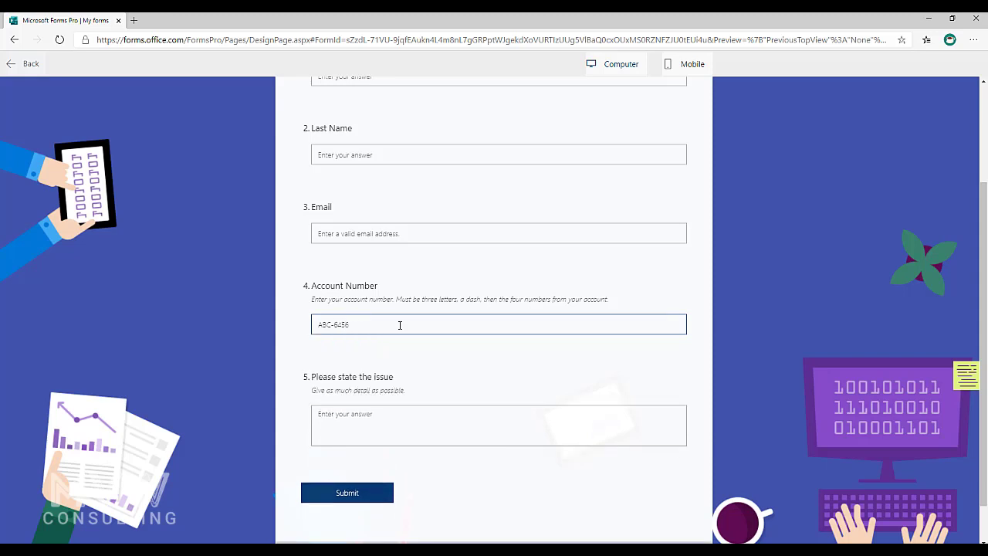
key(BackSpace)
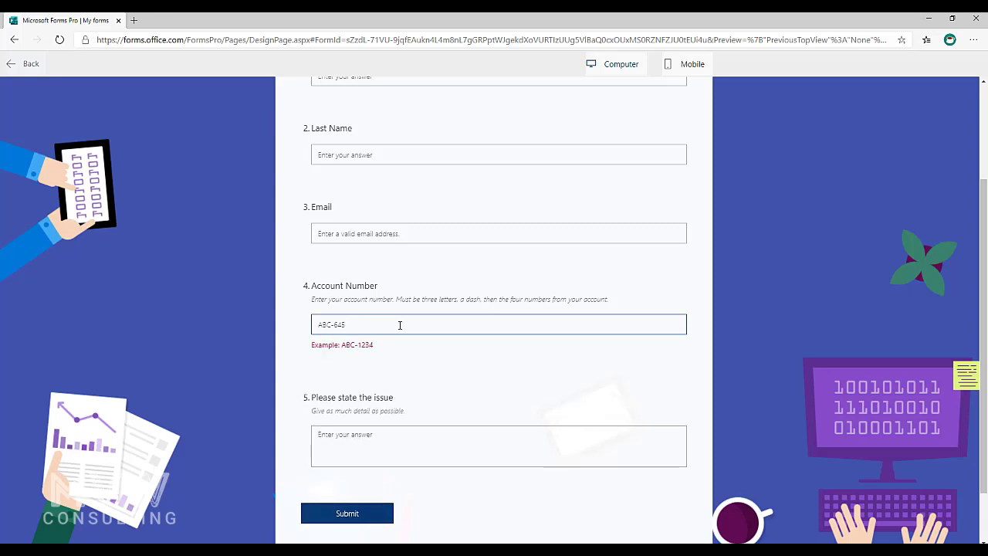
text(45)
key(BackSpace)
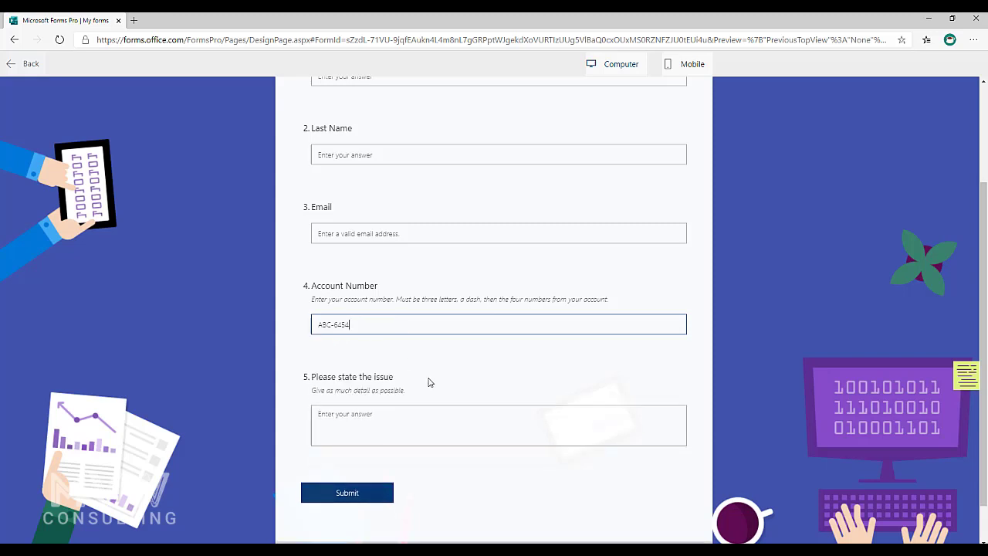
- Fill in the respondent's first name, last name and email address
scroll(401, 224, up, 2)
click(341, 217)
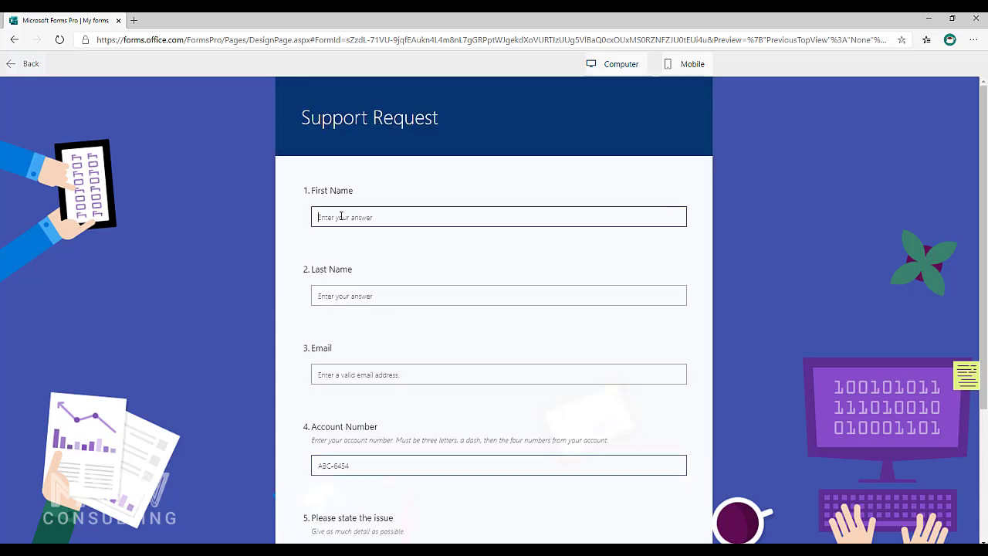
text(Jane)
key(Tab)
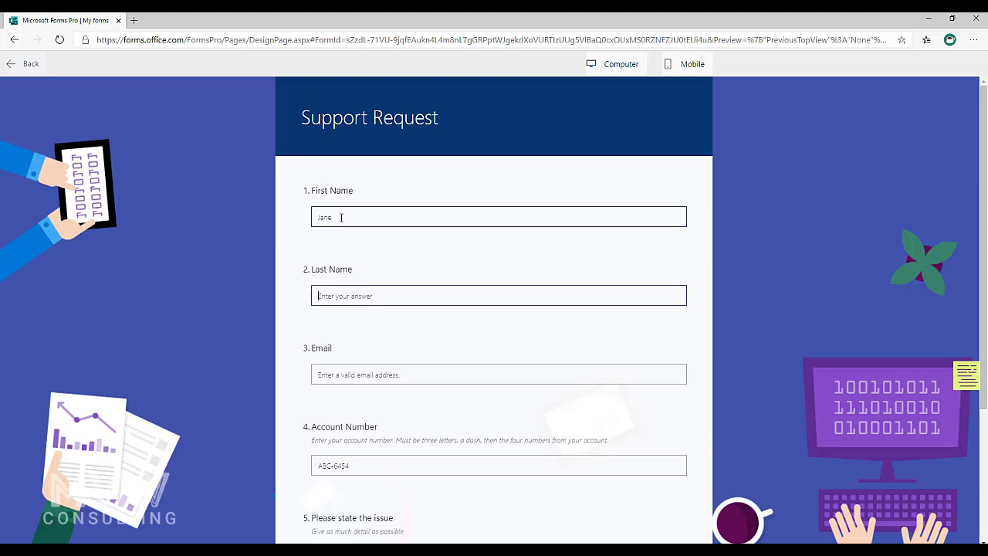
text(Doe)
click(375, 374)
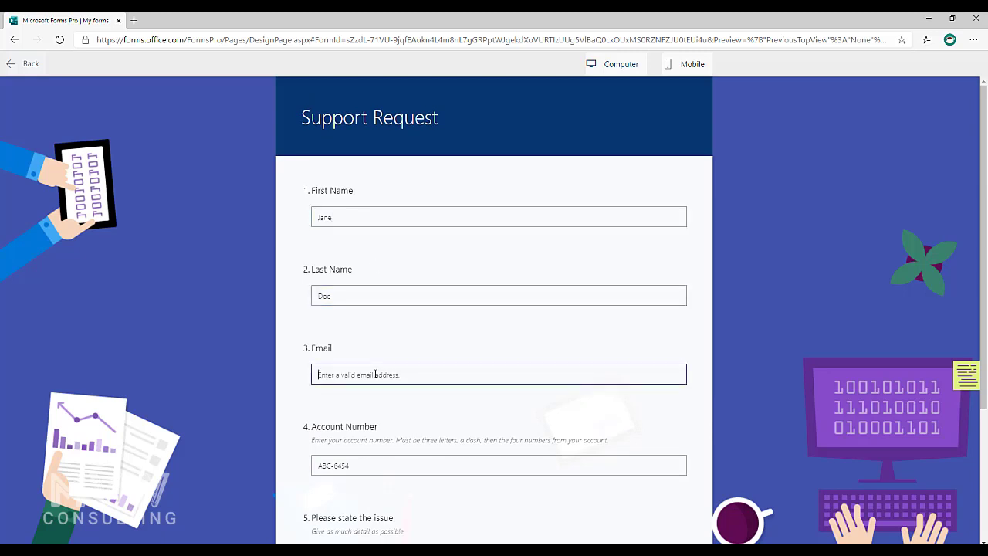
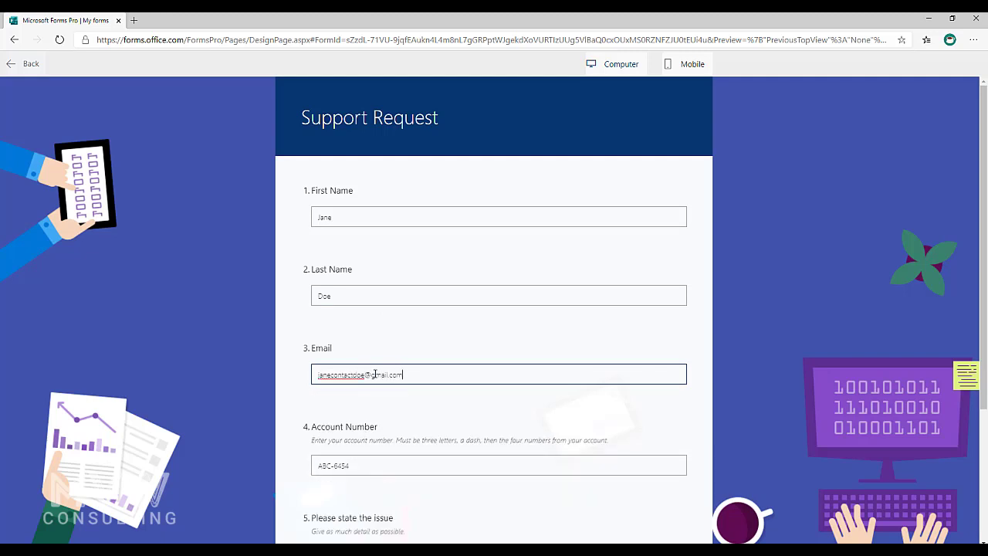
- Enter 'Info here' for the issue and shorten the account number to ABC-645
scroll(345, 416, down, 2)
click(344, 414)
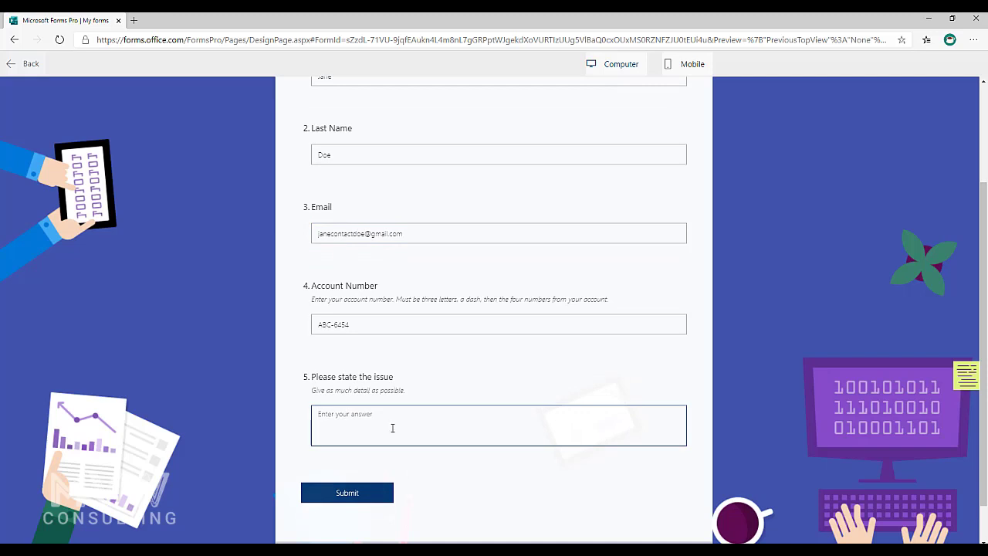
text(Info here)
click(385, 328)
key(BackSpace)
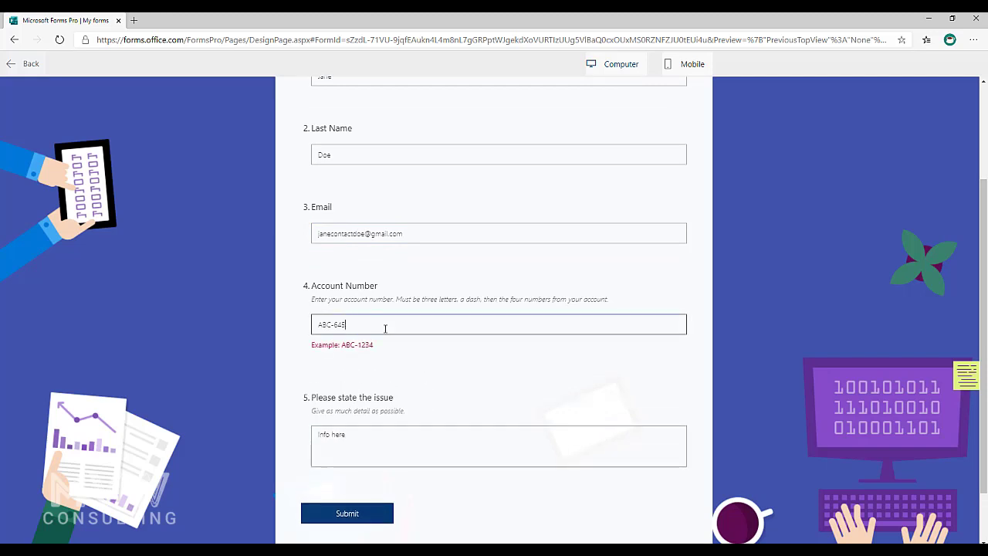
scroll(717, 351, down, 1)
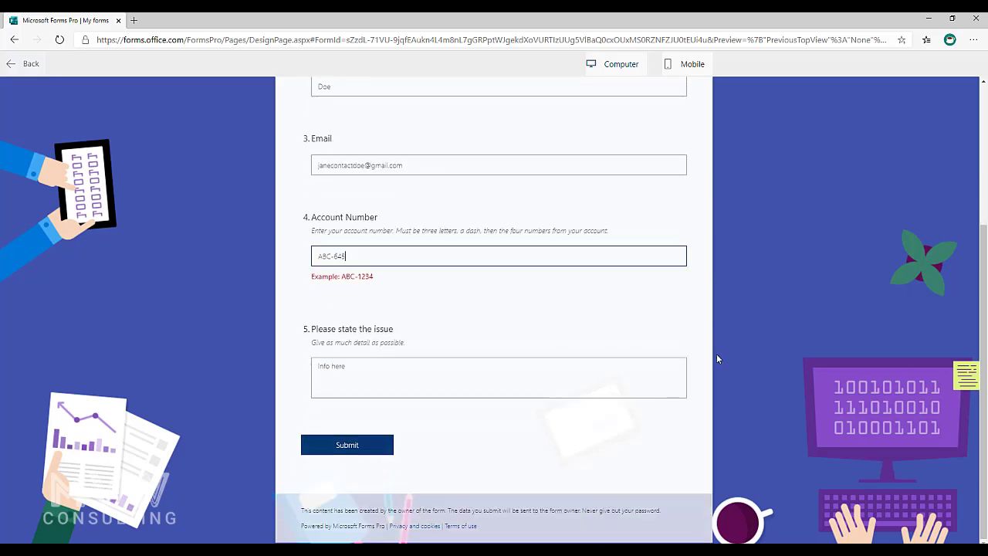
- Submit, then correct the rejected account number to ABC-6455 and submit again
click(339, 446)
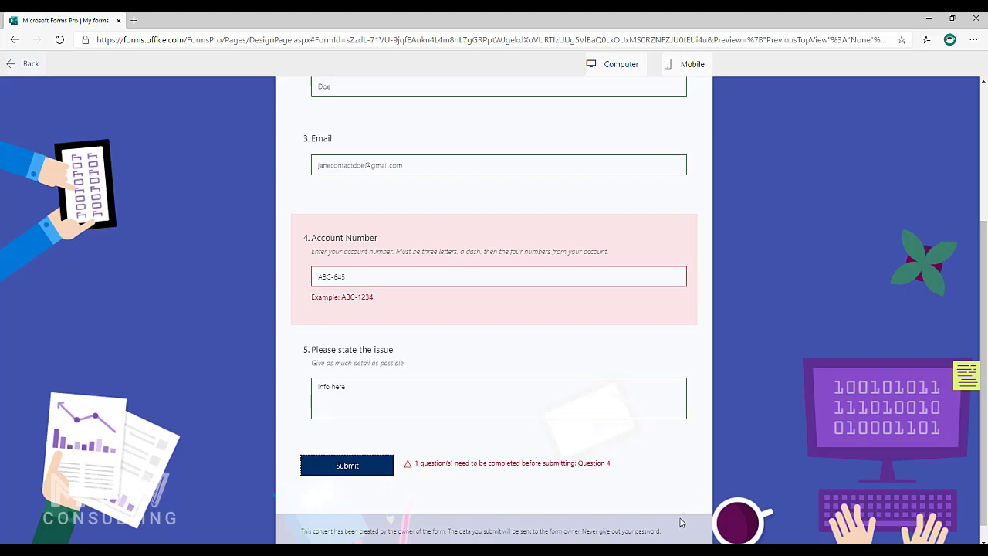
click(378, 278)
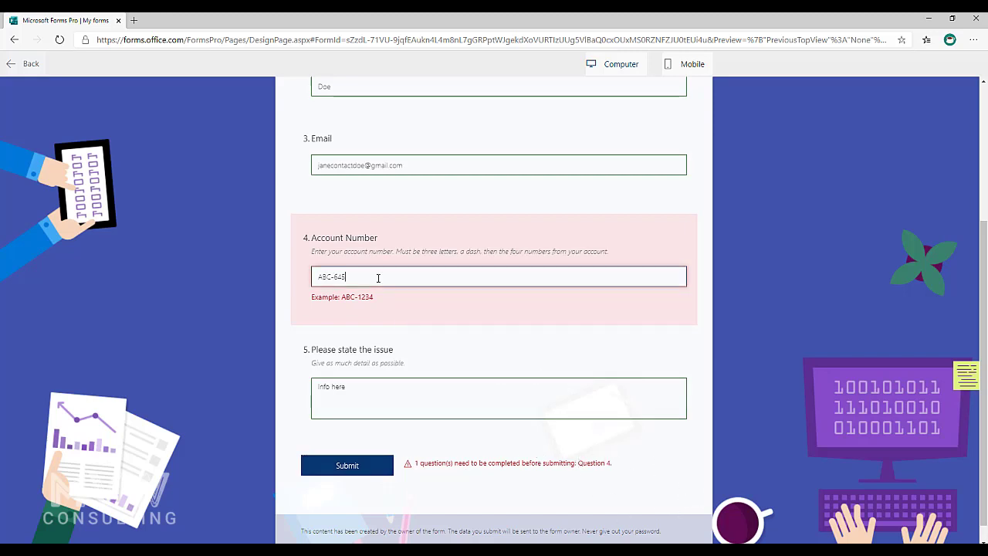
text(5)
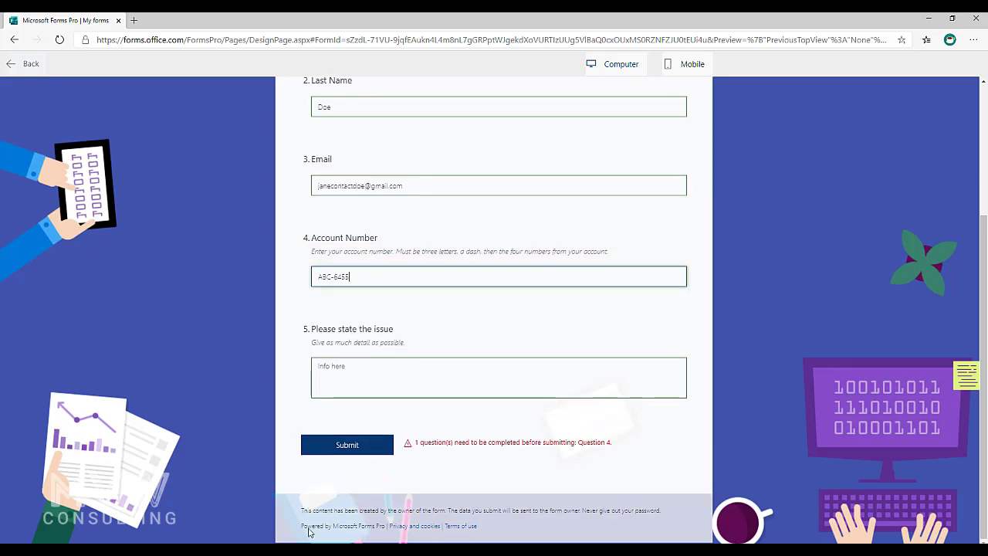
click(360, 446)
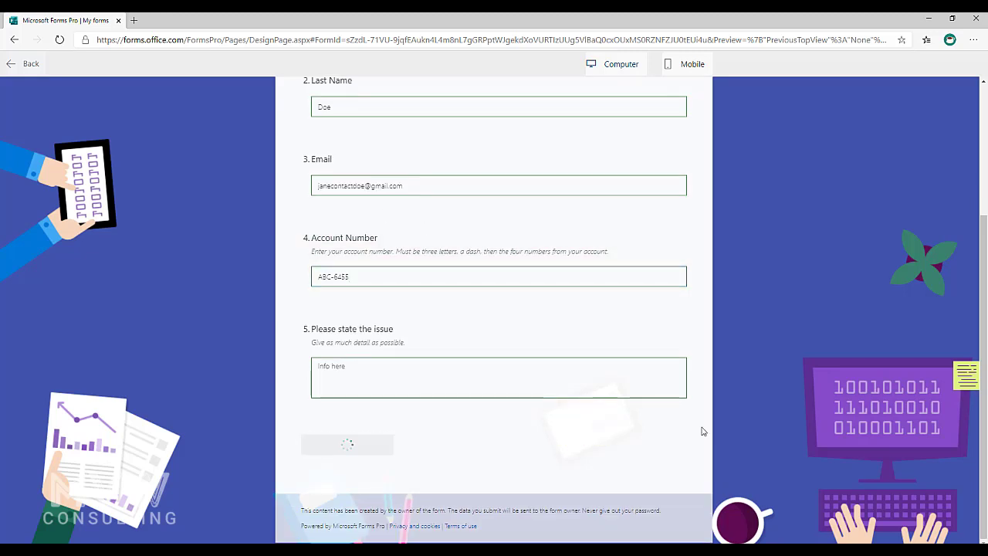